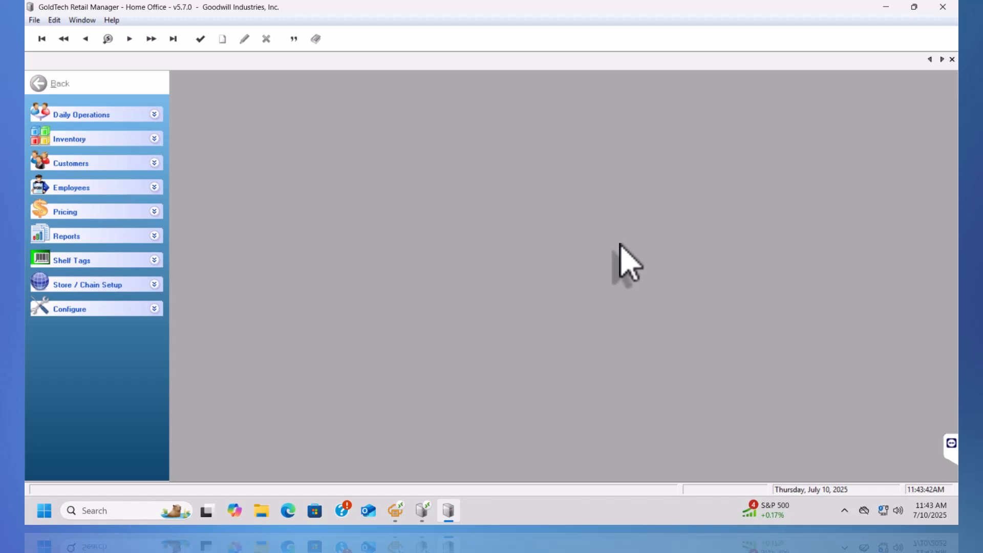
# - Open the inventory's Item Master table in a maximized window and look through its items from the last record back to the first
pyautogui.click(95, 141)
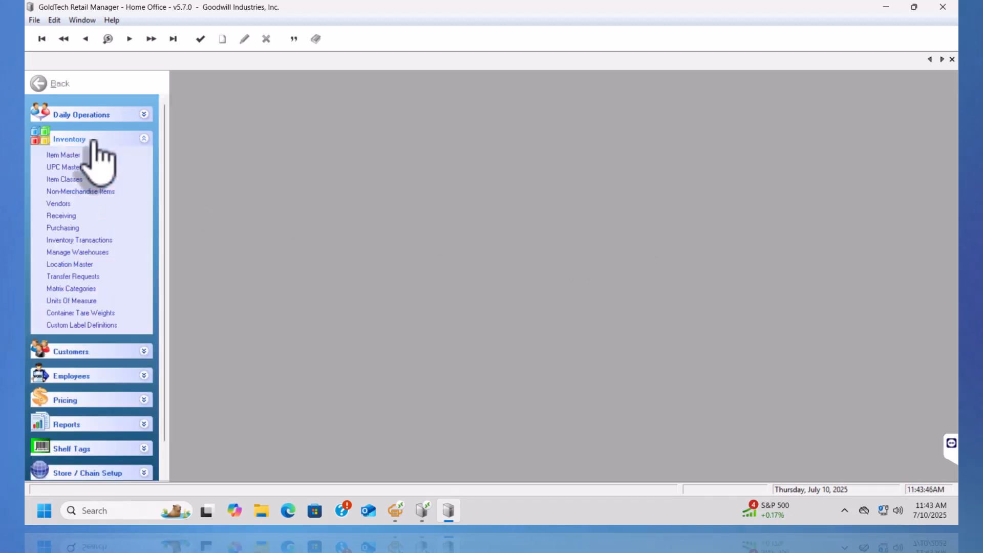
pyautogui.click(64, 156)
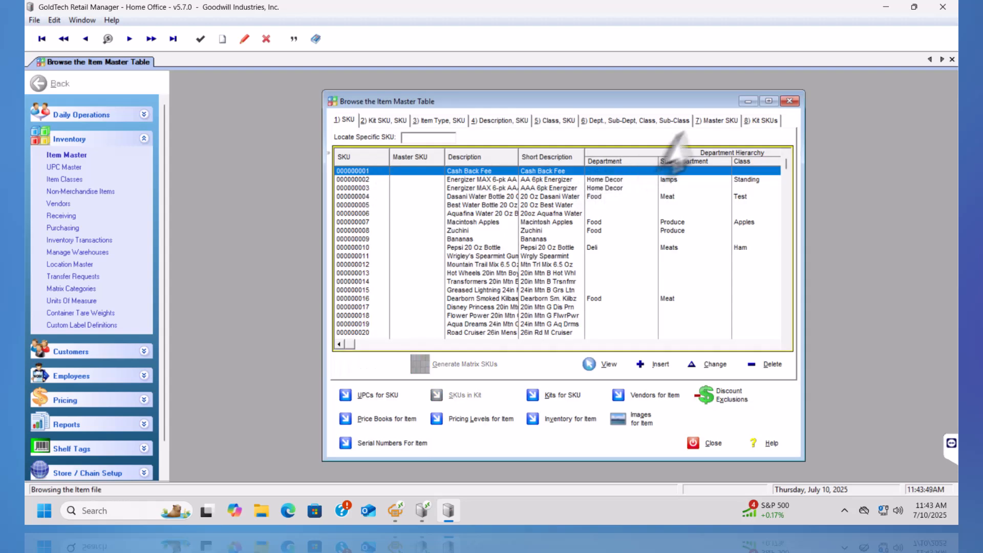
pyautogui.click(769, 100)
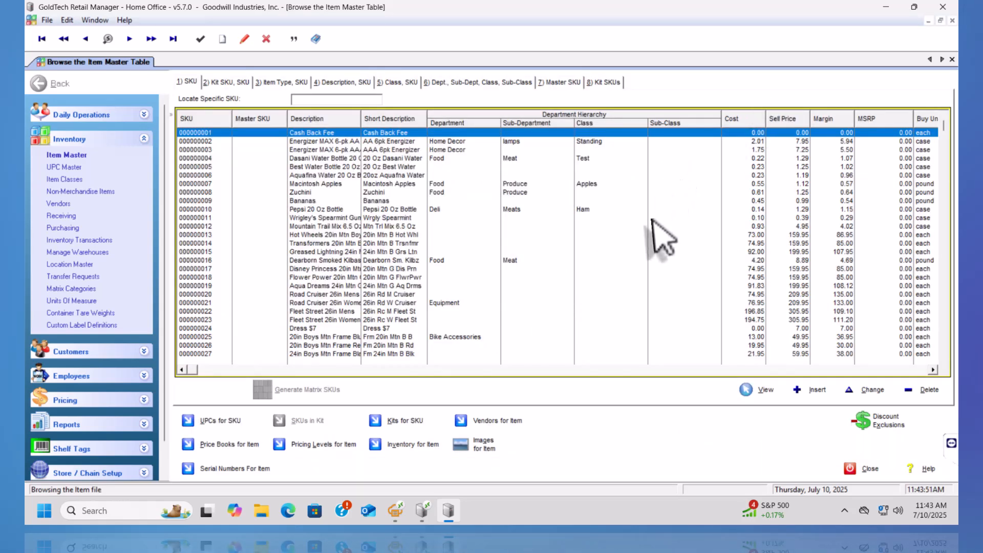
pyautogui.press('End')
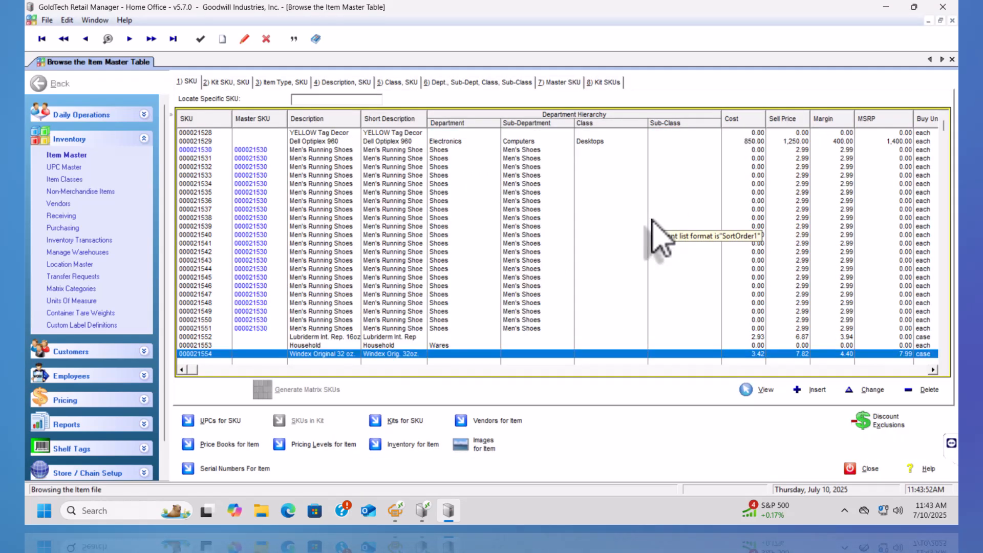
pyautogui.press('Home')
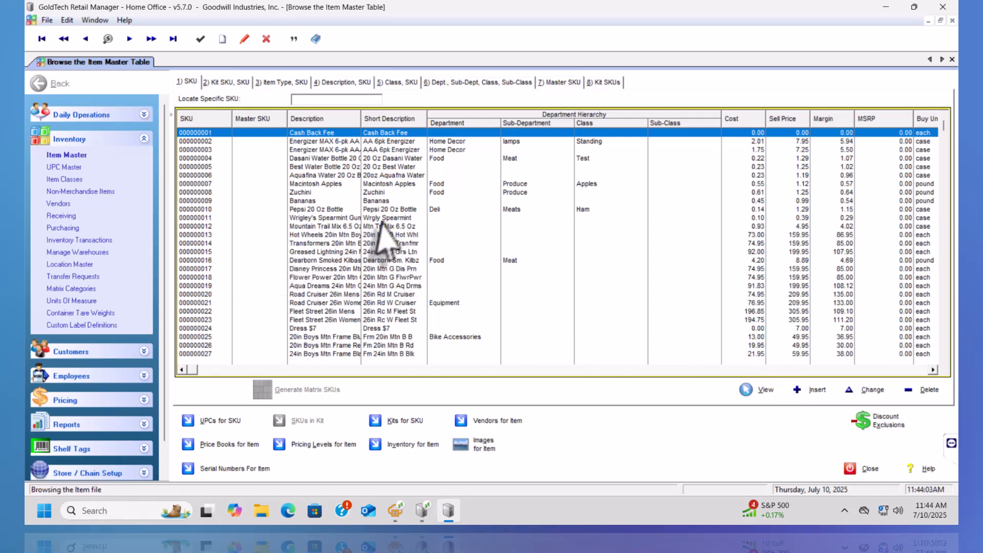
pyautogui.rightClick(460, 210)
pyautogui.click(737, 202)
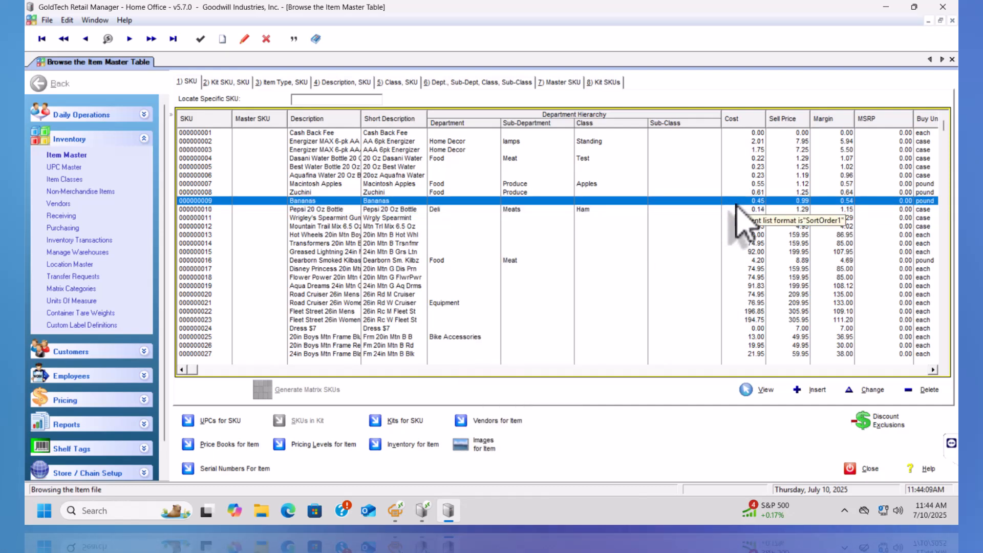
# - Add a new item with the description "Nike Mojo 3 Ball Sleeve" and accept the short description filled in from it
pyautogui.press('Insert')
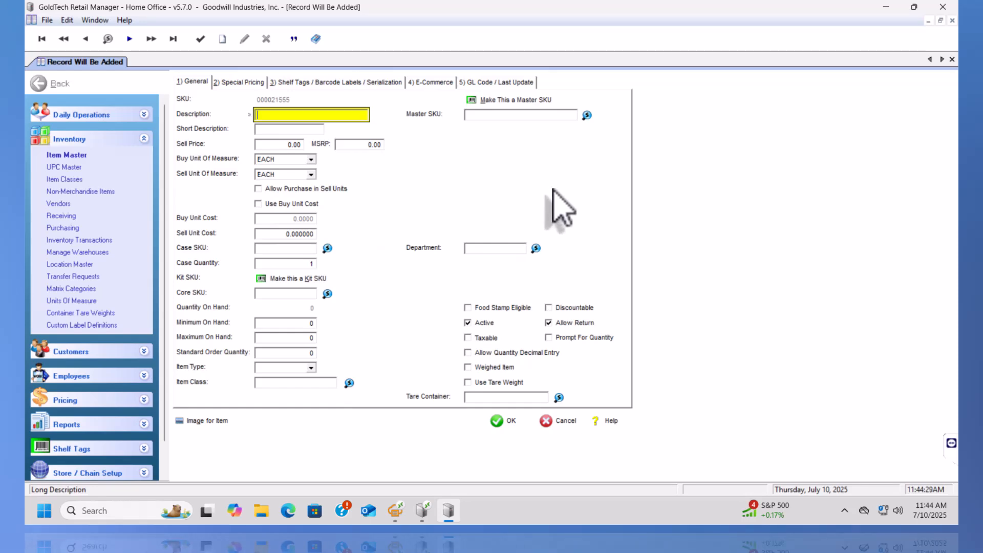
pyautogui.write('Nike')
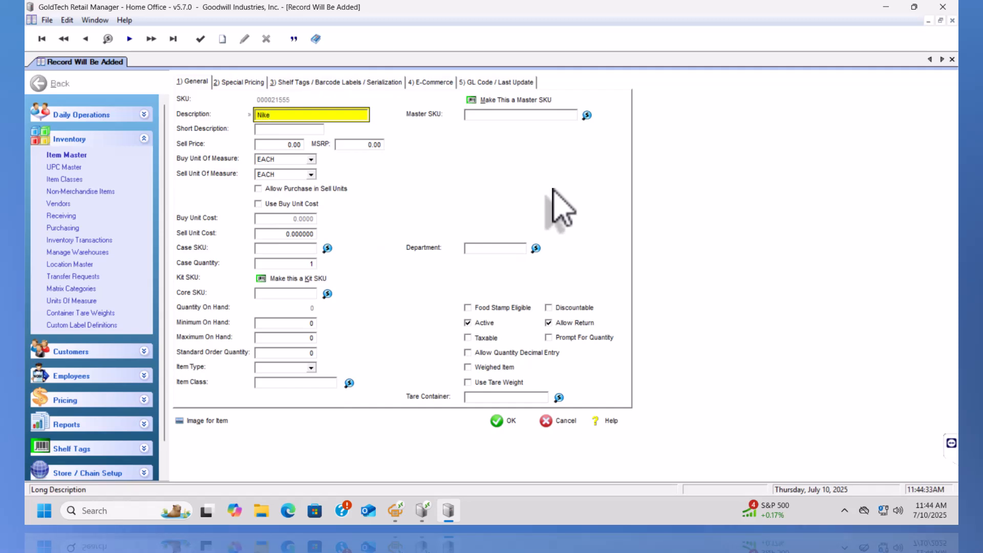
pyautogui.write(' Mojo 3 Ball')
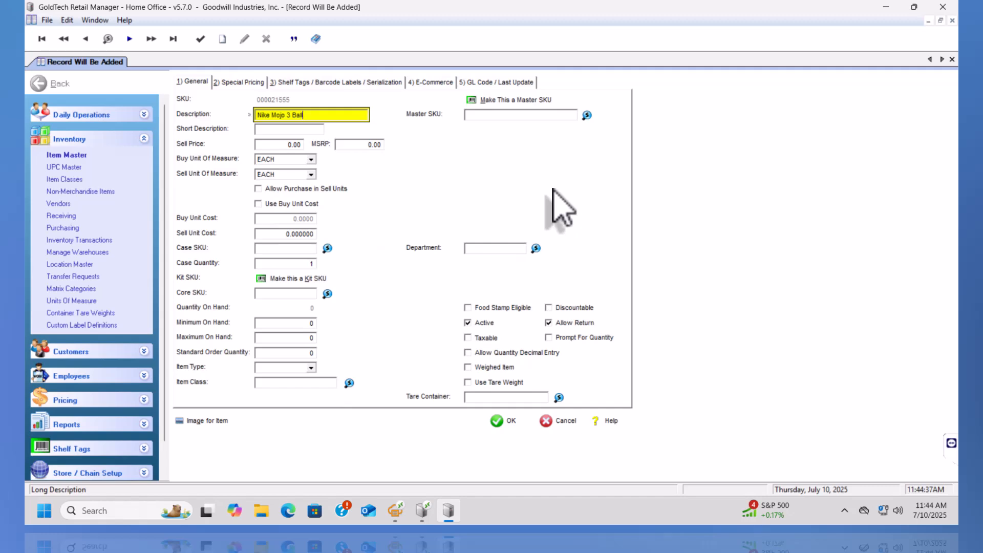
pyautogui.write(' Sleeve')
pyautogui.press('Tab')
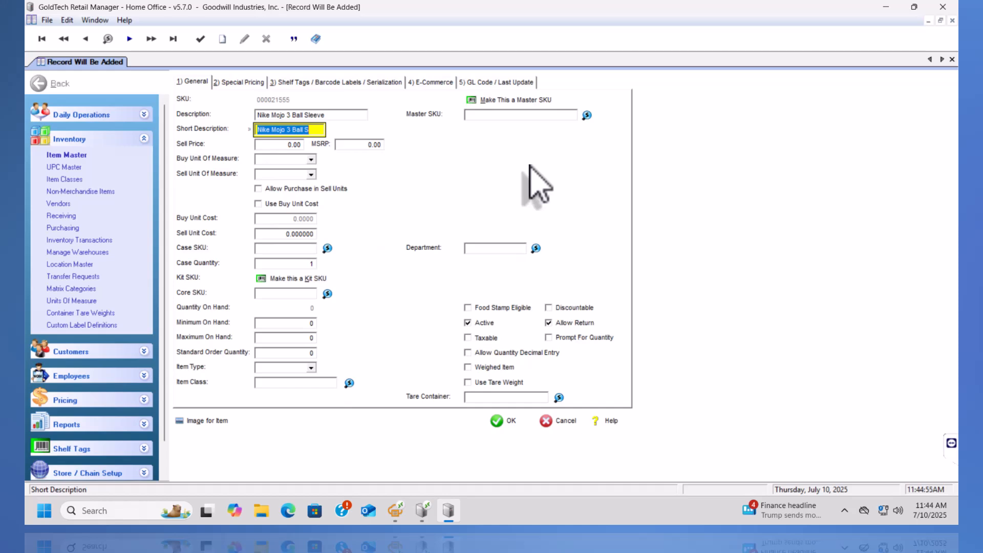
pyautogui.press('Tab')
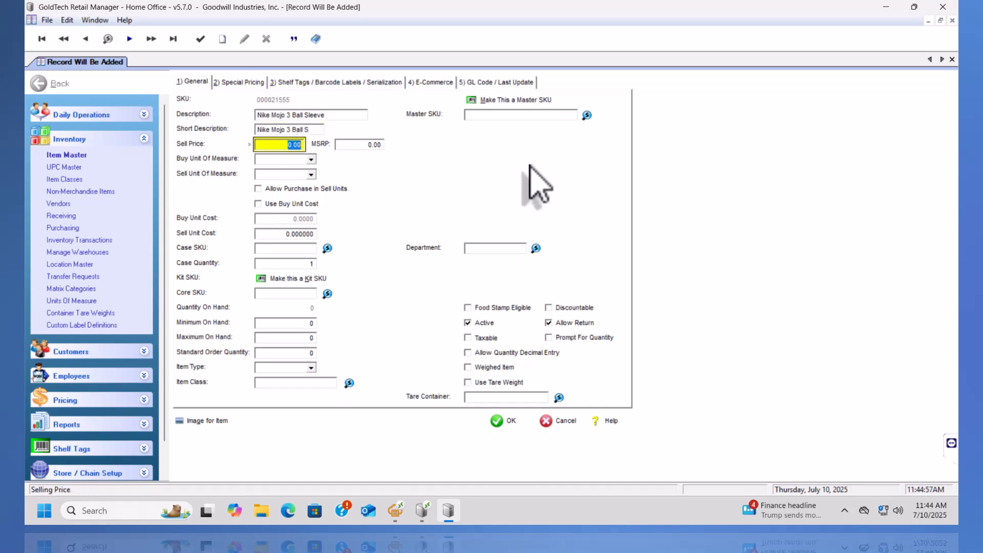
# - Set the new item's sell price to 17.99 and its MSRP to 19.99
pyautogui.write('17.99')
pyautogui.press('Tab')
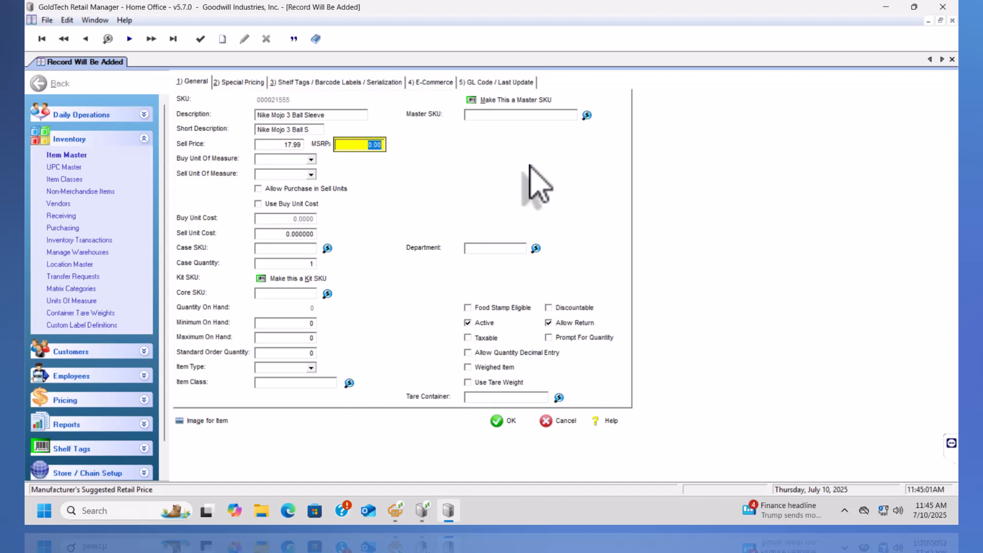
pyautogui.write('19.99')
pyautogui.press('Tab')
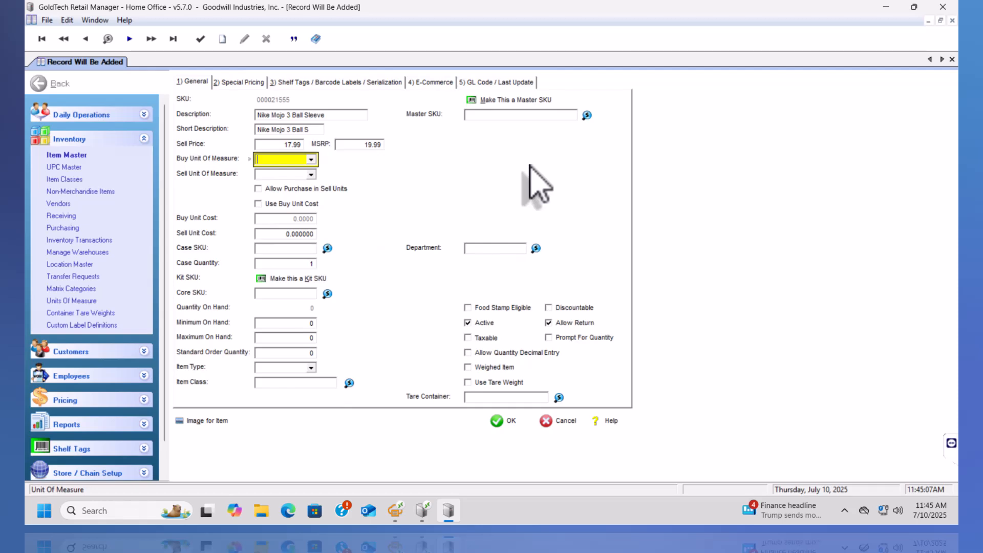
# - Set the item's buy unit of measure to case and its sell unit of measure to each
pyautogui.hotkey('alt', 'Down')
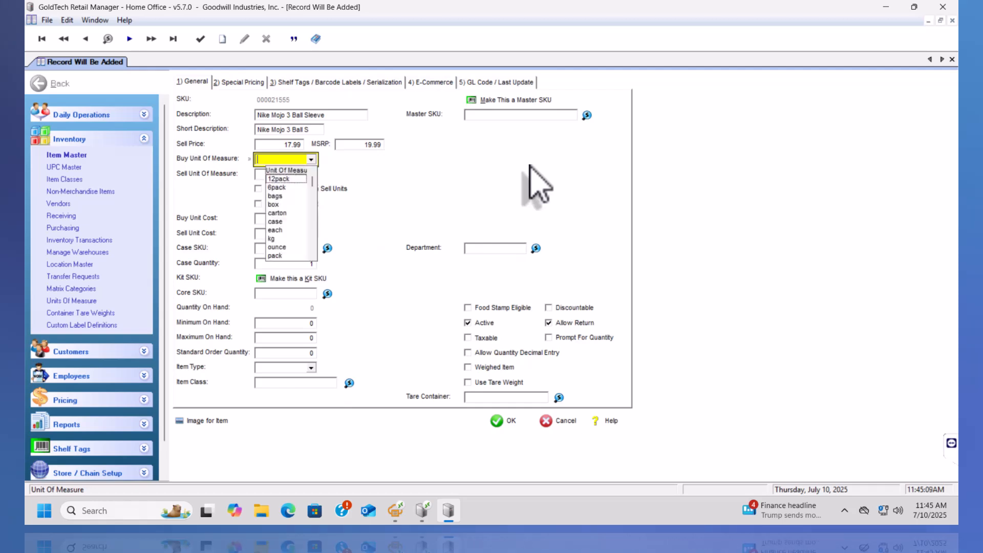
pyautogui.press('Down')
pyautogui.press('Down')
pyautogui.press('Down')
pyautogui.press('Down')
pyautogui.press('Down')
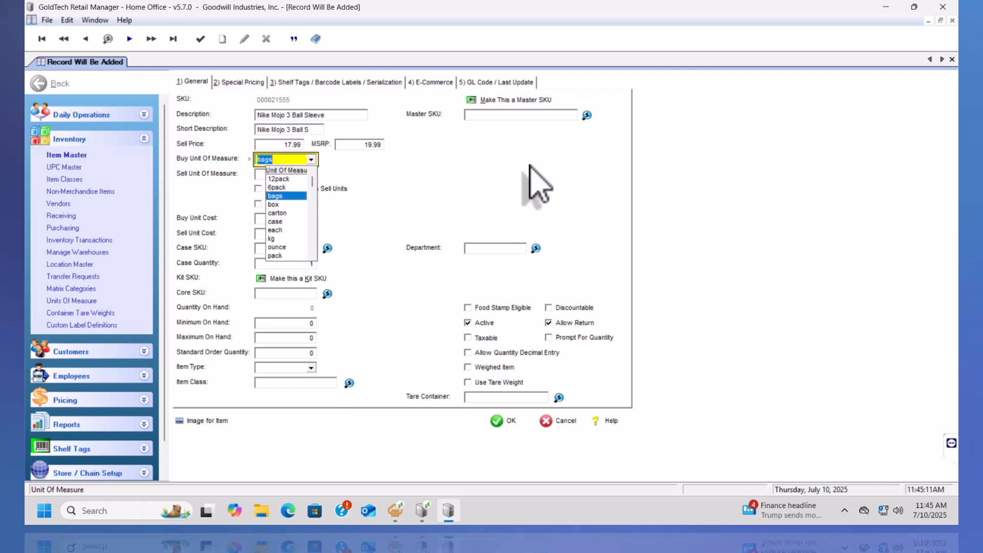
pyautogui.press('Return')
pyautogui.press('Tab')
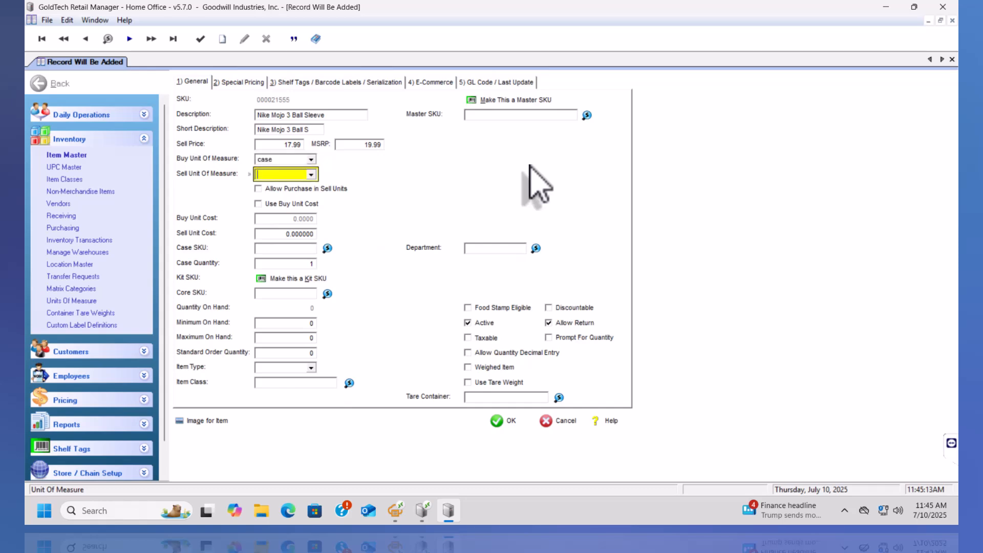
pyautogui.write('each')
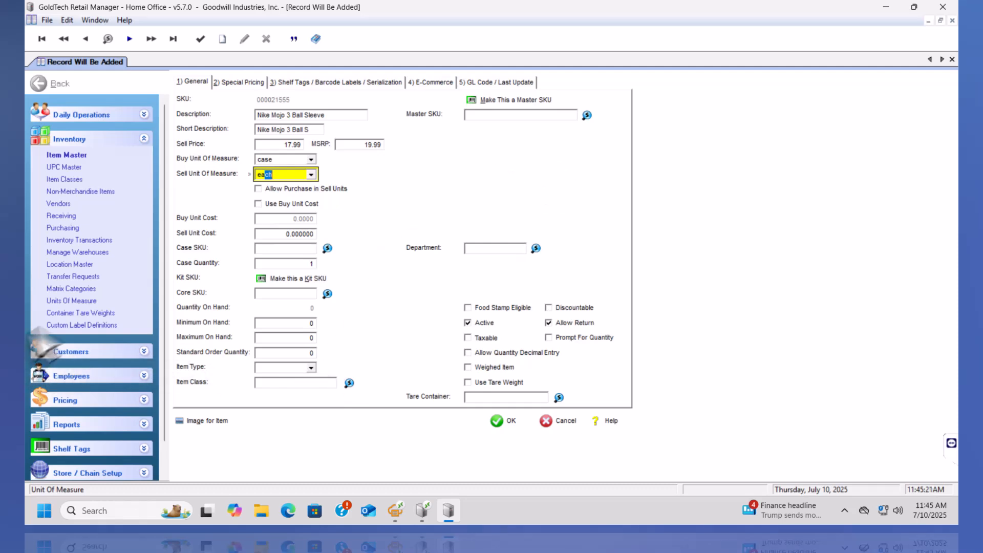
# - Review the list of defined units of measure and return to the new item record
pyautogui.click(82, 302)
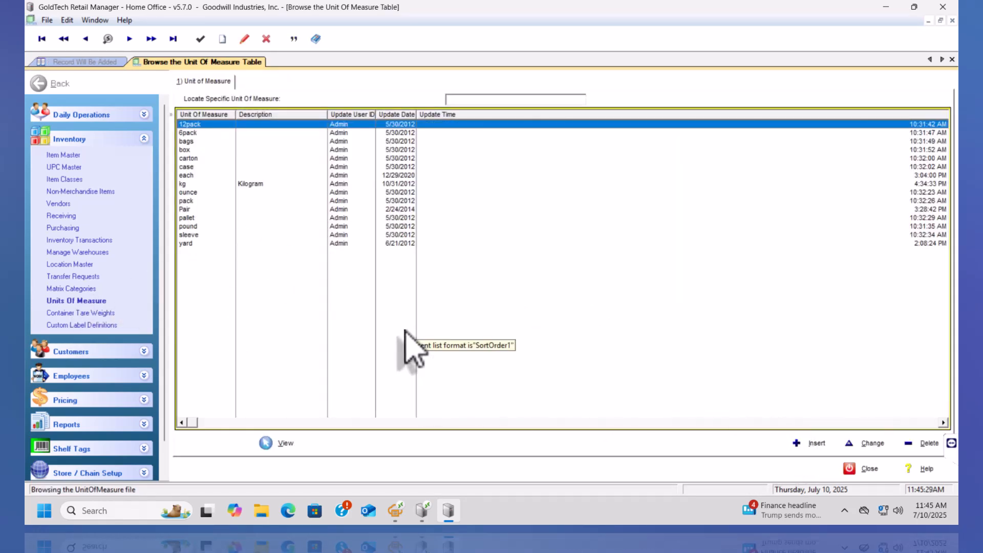
pyautogui.press('Escape')
pyautogui.press('Tab')
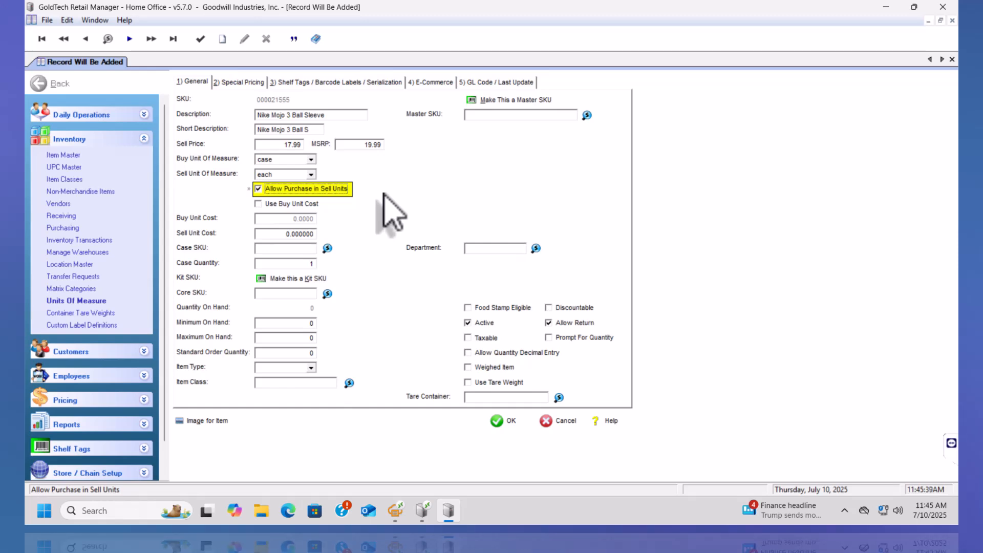
# - Set the item's sell unit cost to 8.83 and its case quantity to 24, leaving Case SKU blank
pyautogui.press('Tab')
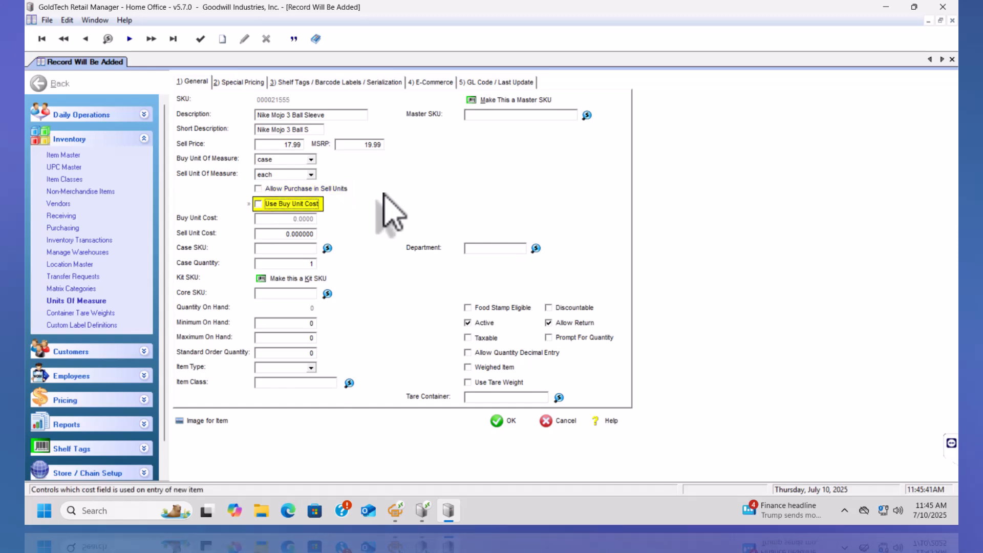
pyautogui.press('Tab')
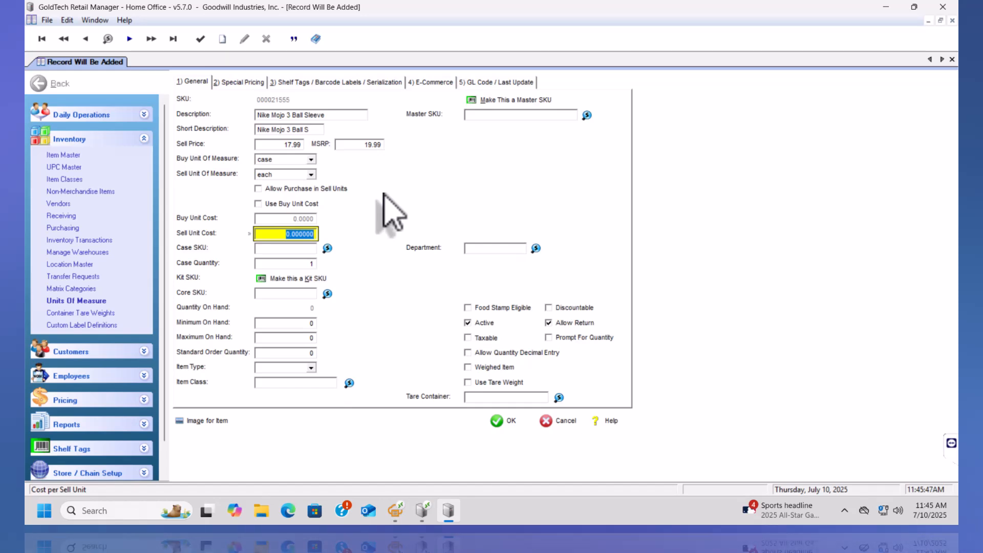
pyautogui.write('8.83')
pyautogui.press('Tab')
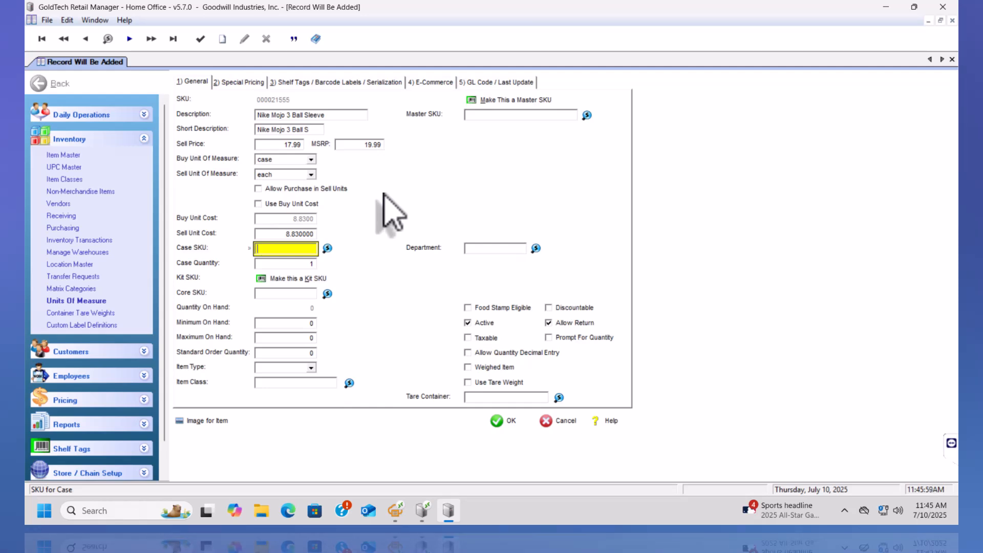
pyautogui.press('Tab')
pyautogui.write('24')
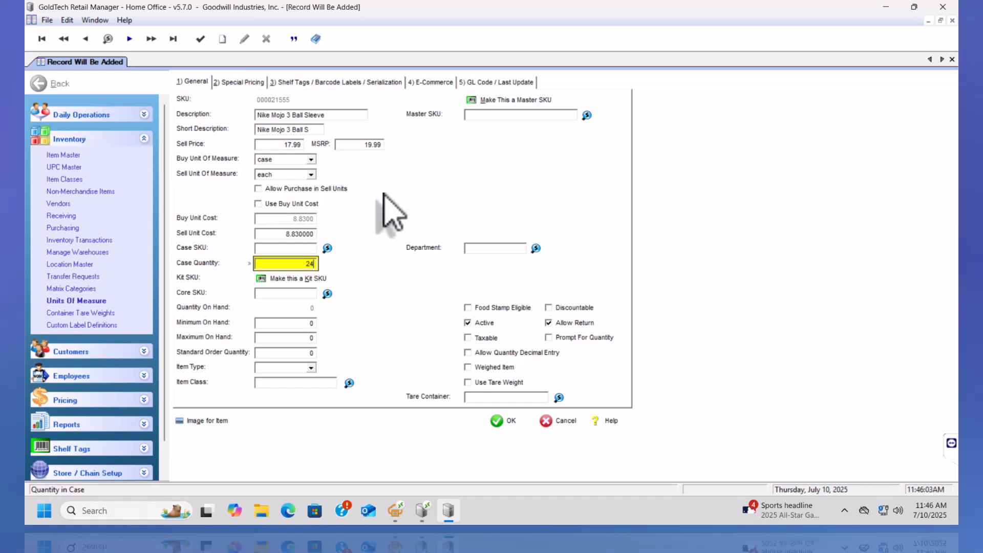
pyautogui.press('Tab')
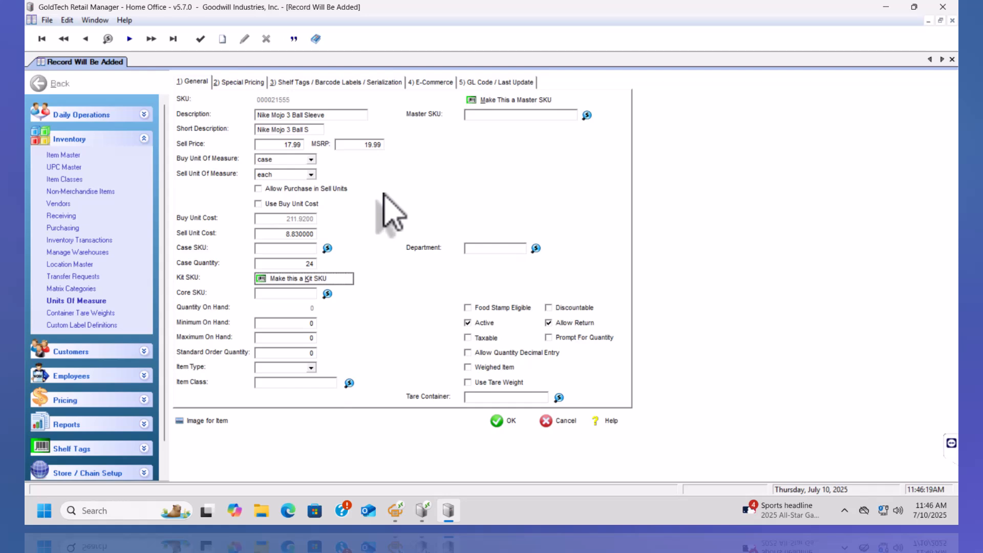
# - Set the minimum on hand to 24, the maximum on hand to 48 and the standard order quantity to 24
pyautogui.press('Tab')
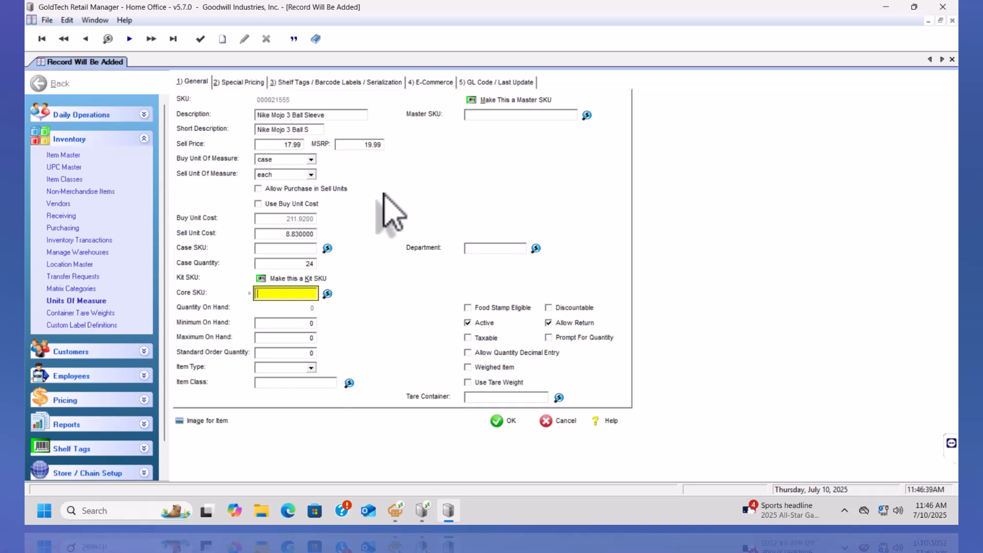
pyautogui.press('Tab')
pyautogui.press('Tab')
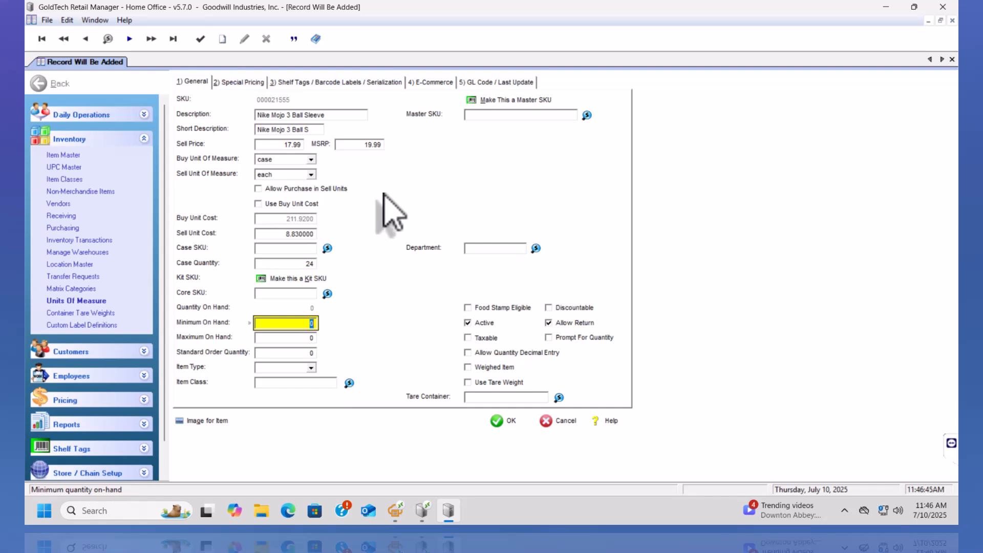
pyautogui.write('24')
pyautogui.press('Tab')
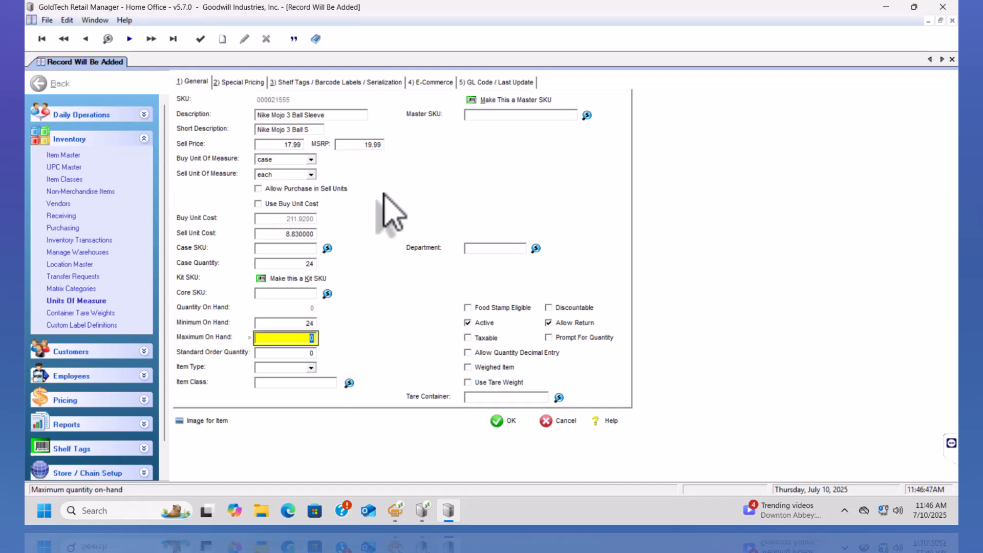
pyautogui.write('48')
pyautogui.press('Tab')
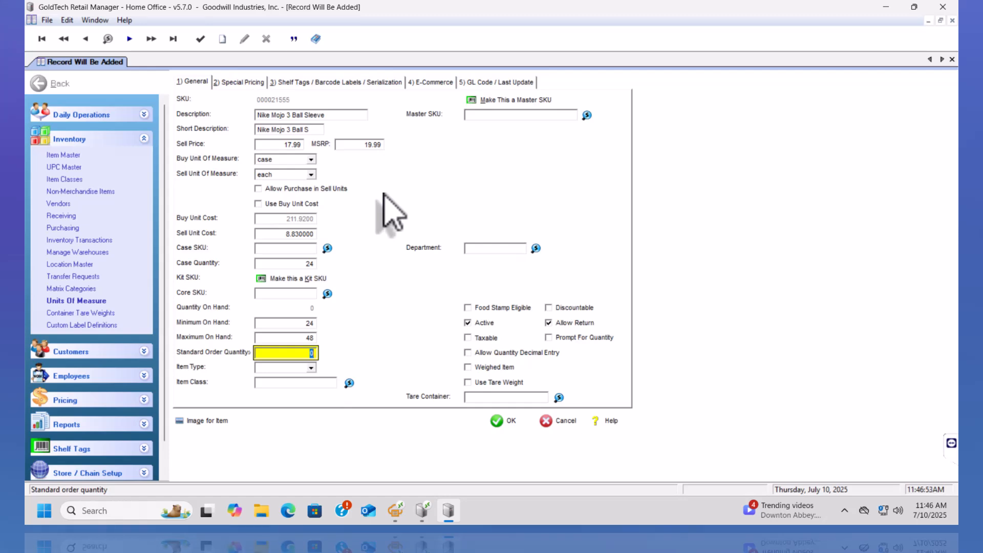
pyautogui.write('24')
pyautogui.press('Tab')
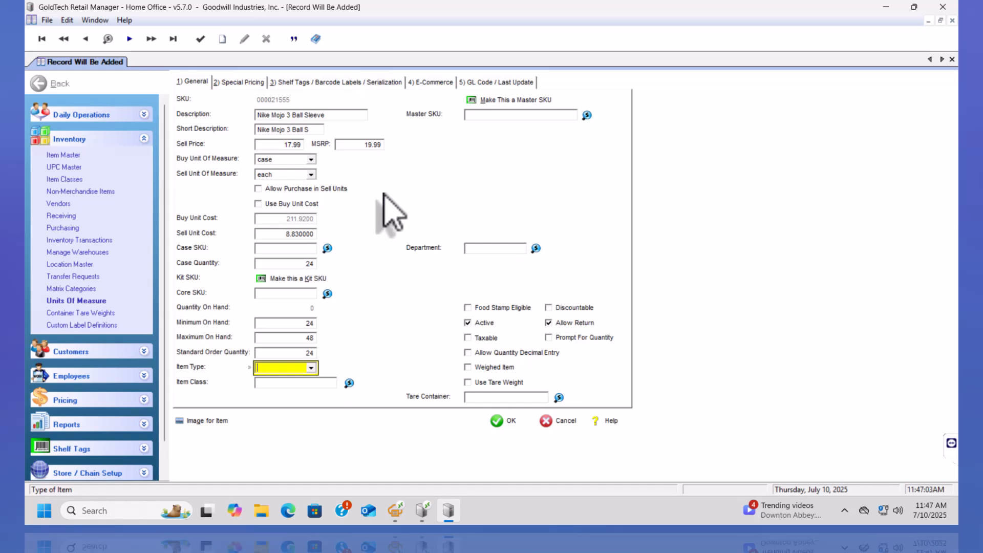
# - Set the item type to MERCH
pyautogui.hotkey('alt', 'Down')
pyautogui.press('Down')
pyautogui.press('Down')
pyautogui.press('Down')
pyautogui.press('Down')
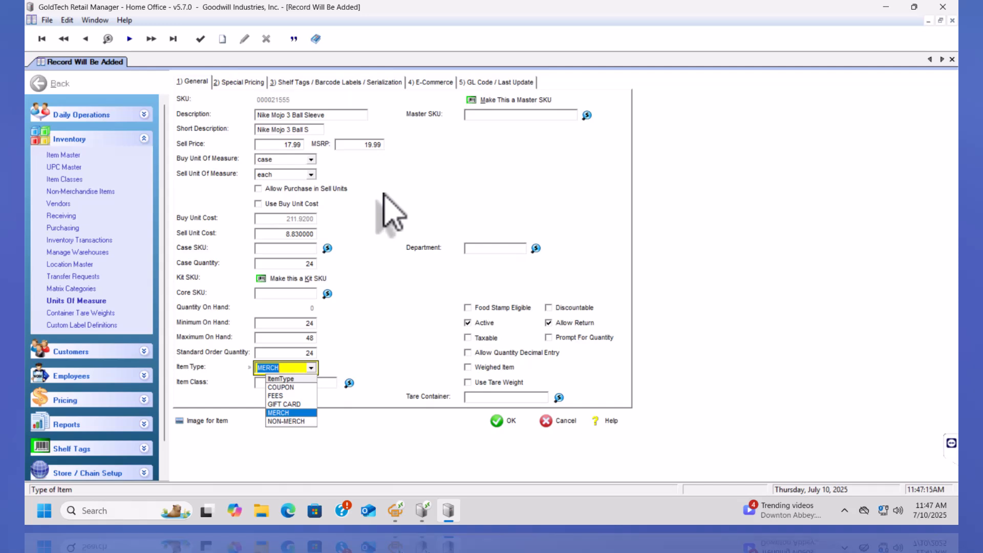
pyautogui.press('Return')
# - Leave Item Class and Master SKU blank and assign the item to the Sporting Equipment department
pyautogui.press('Tab')
pyautogui.press('Tab')
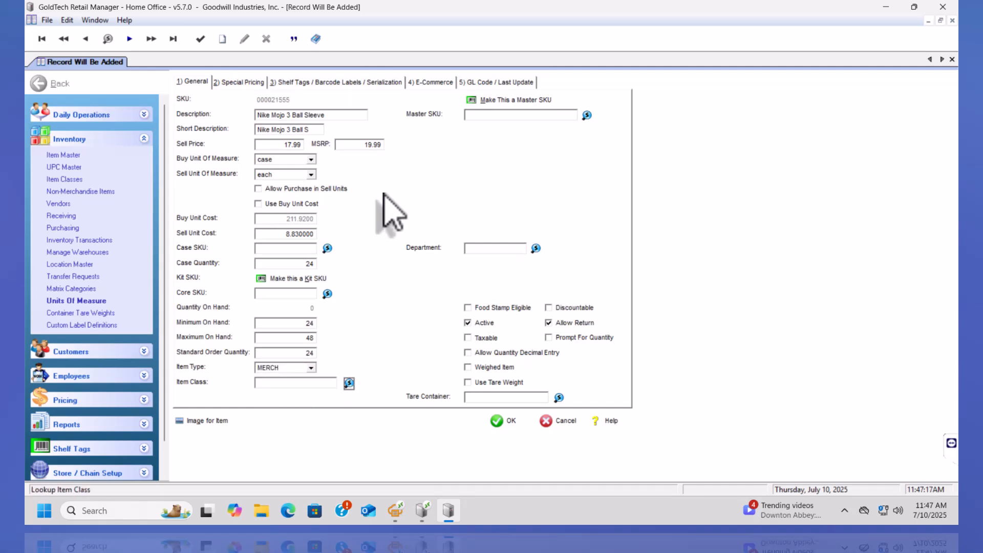
pyautogui.press('Tab')
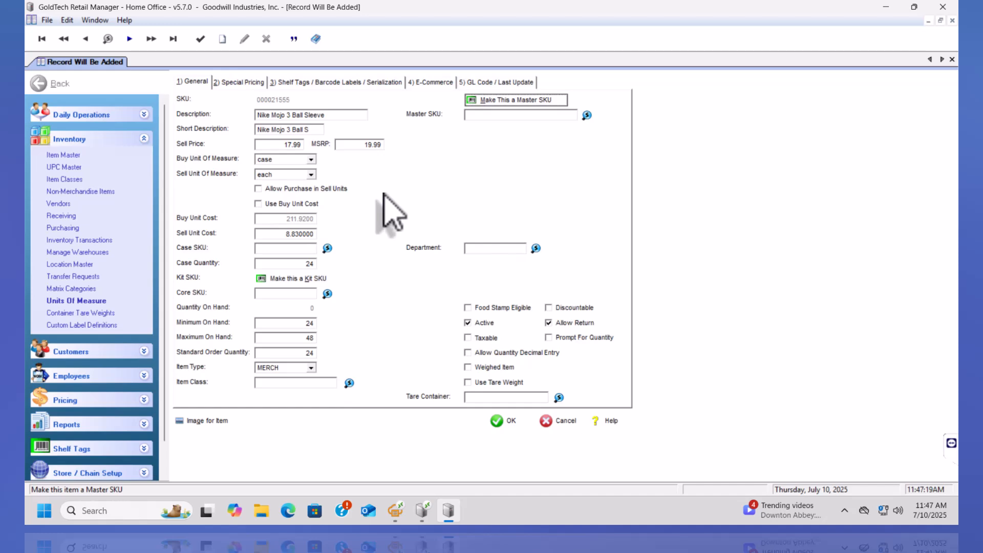
pyautogui.press('Tab')
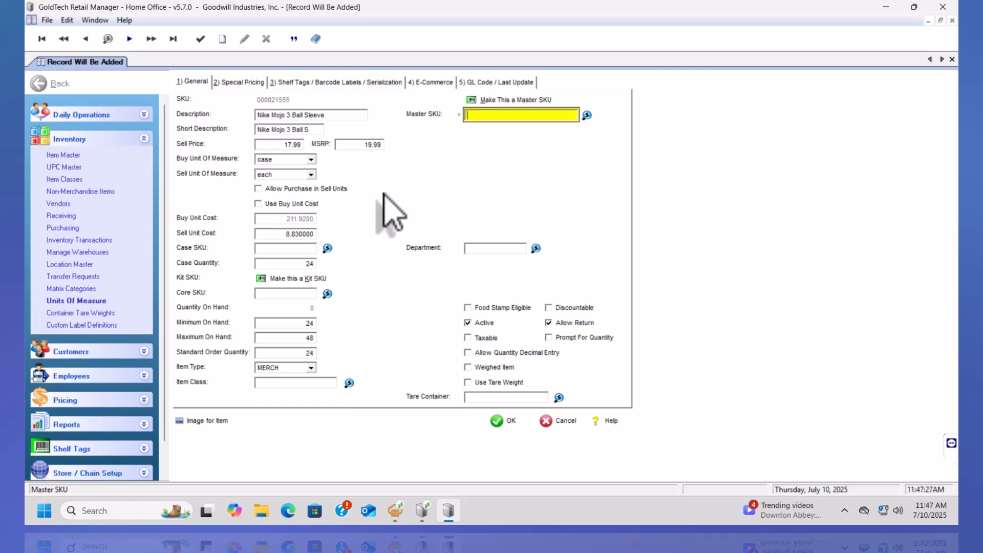
pyautogui.press('Tab')
pyautogui.press('Tab')
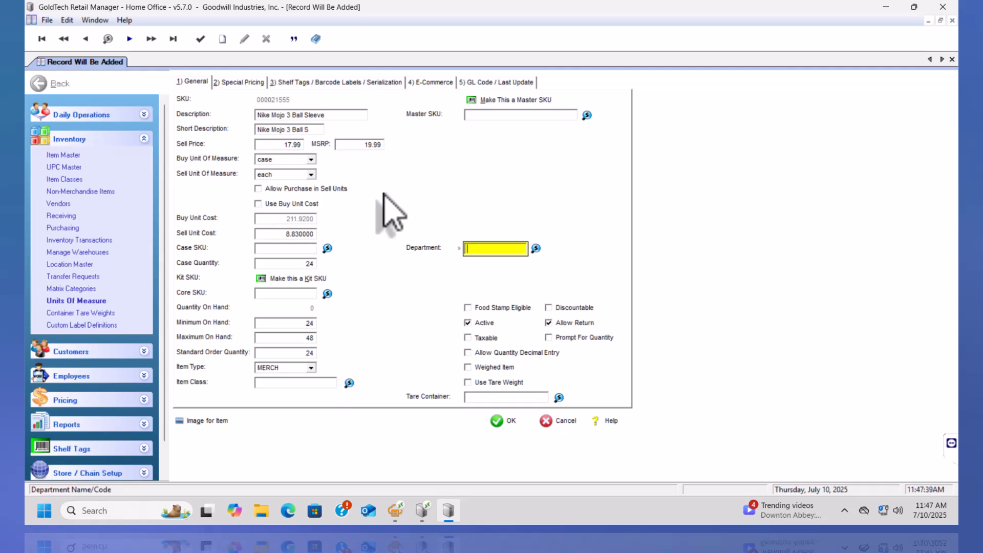
pyautogui.click(539, 249)
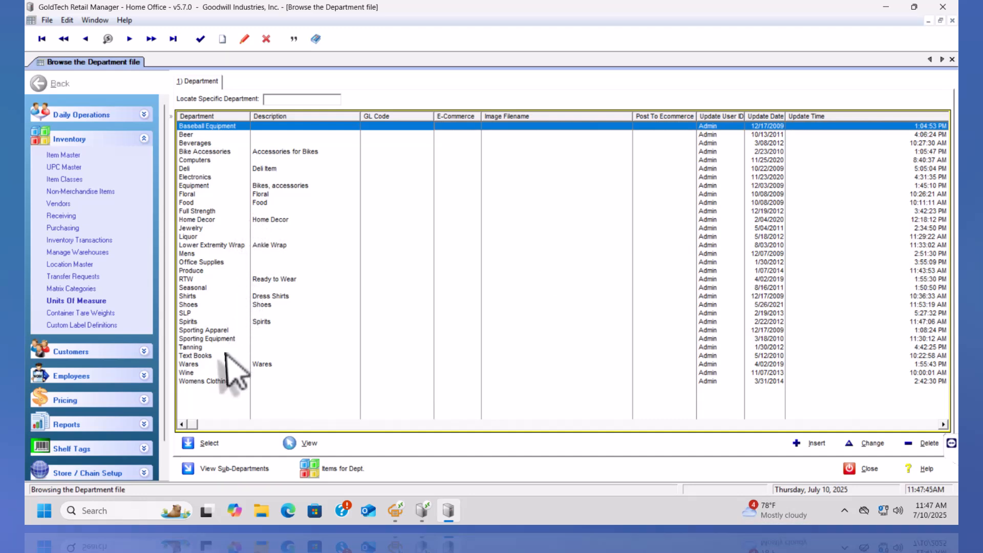
pyautogui.doubleClick(236, 339)
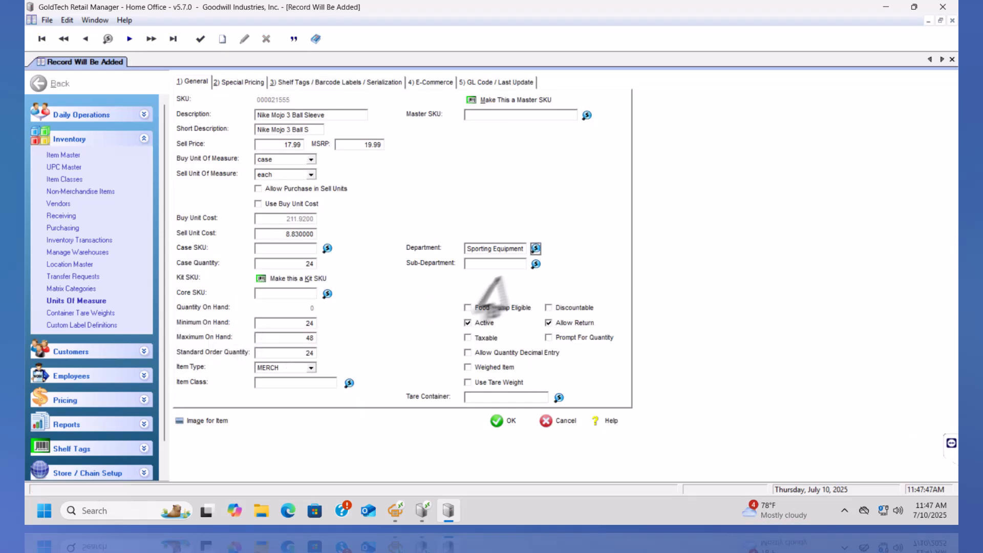
# - Set the item's sub-department to Golf
pyautogui.press('Tab')
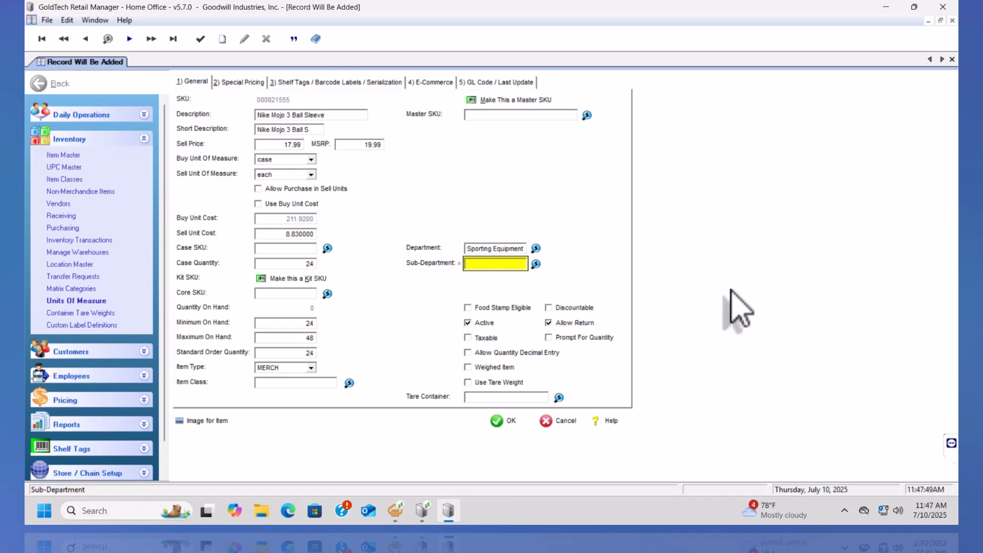
pyautogui.press('Tab')
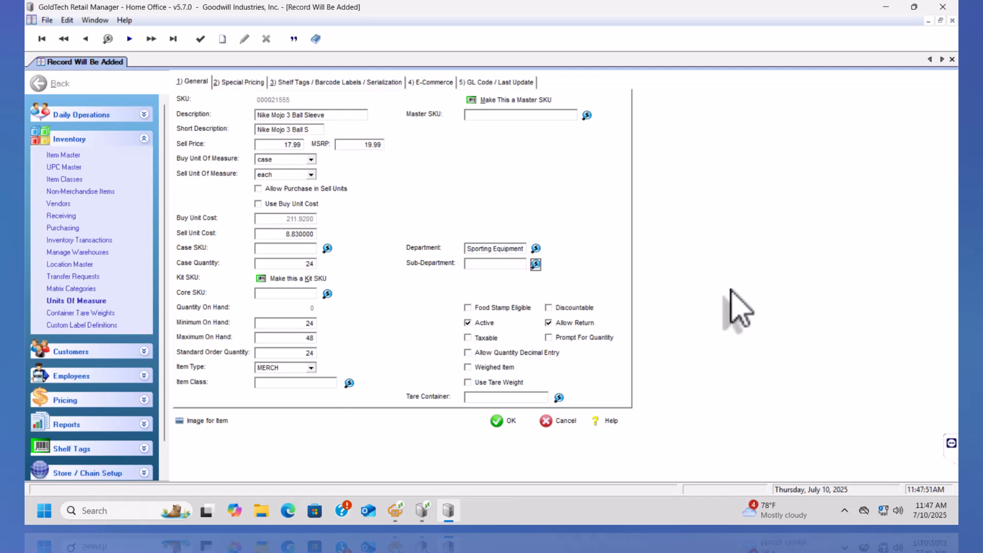
pyautogui.press('space')
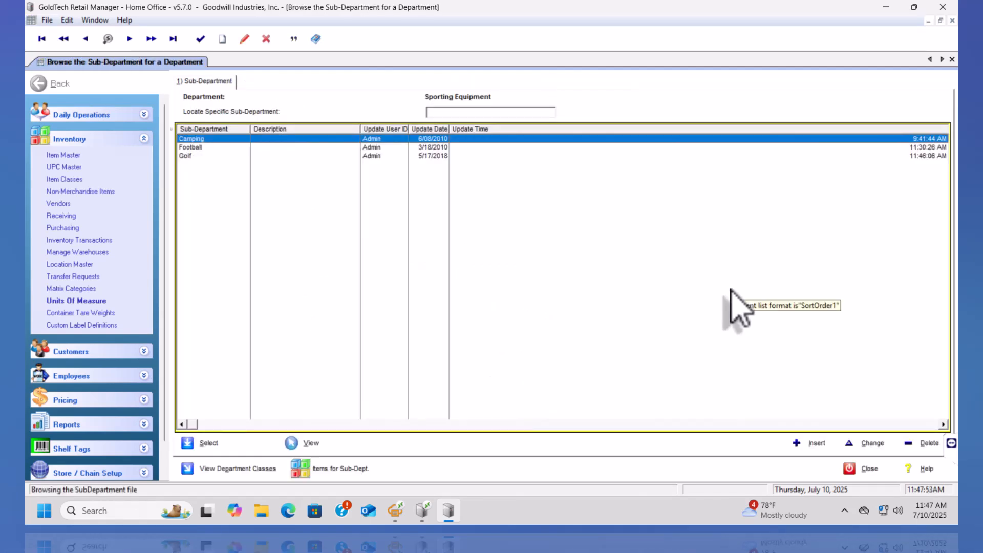
pyautogui.press('Down')
pyautogui.press('Down')
pyautogui.press('Return')
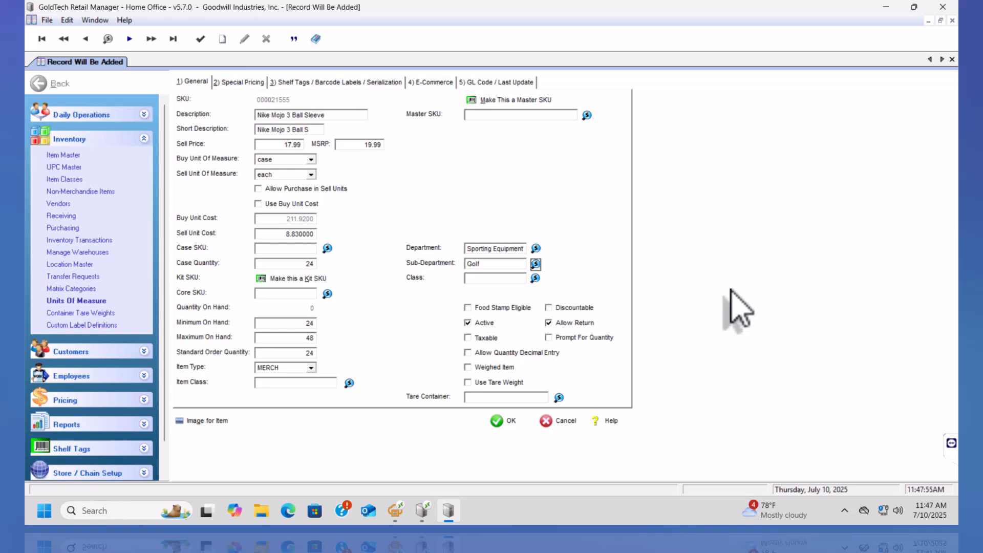
# - Leave Class blank and mark the item as Discountable and Taxable, keeping Food Stamp Eligible off
pyautogui.press('Tab')
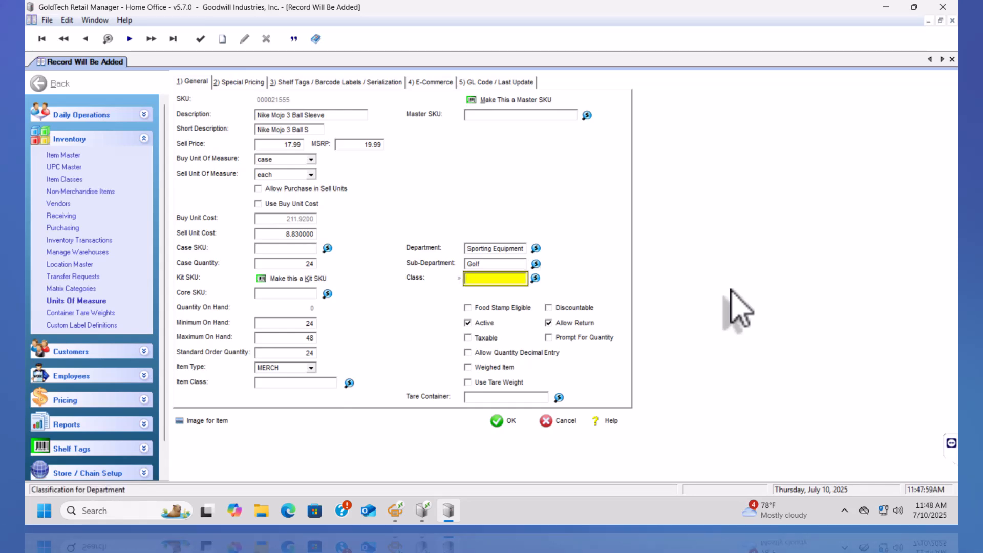
pyautogui.press('Tab')
pyautogui.press('Tab')
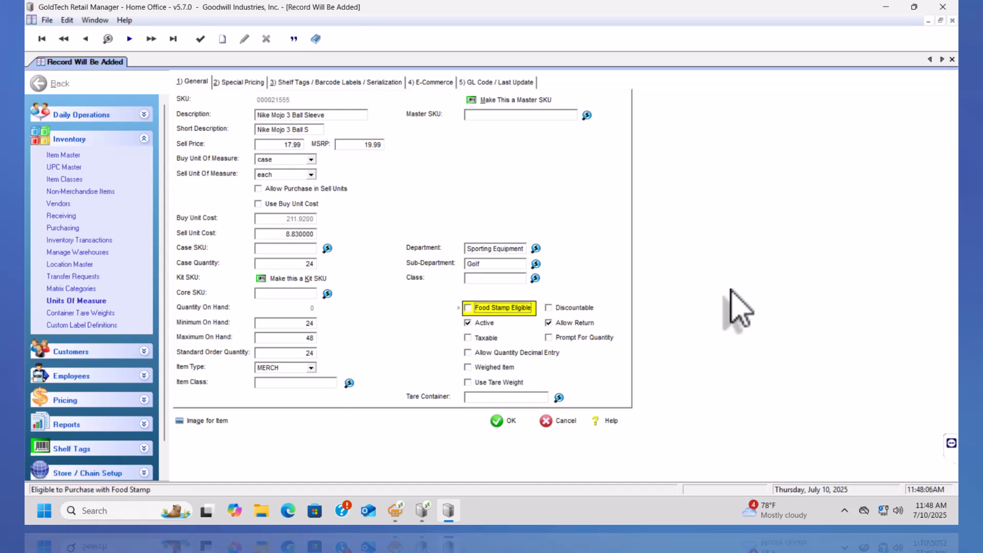
pyautogui.press('Tab')
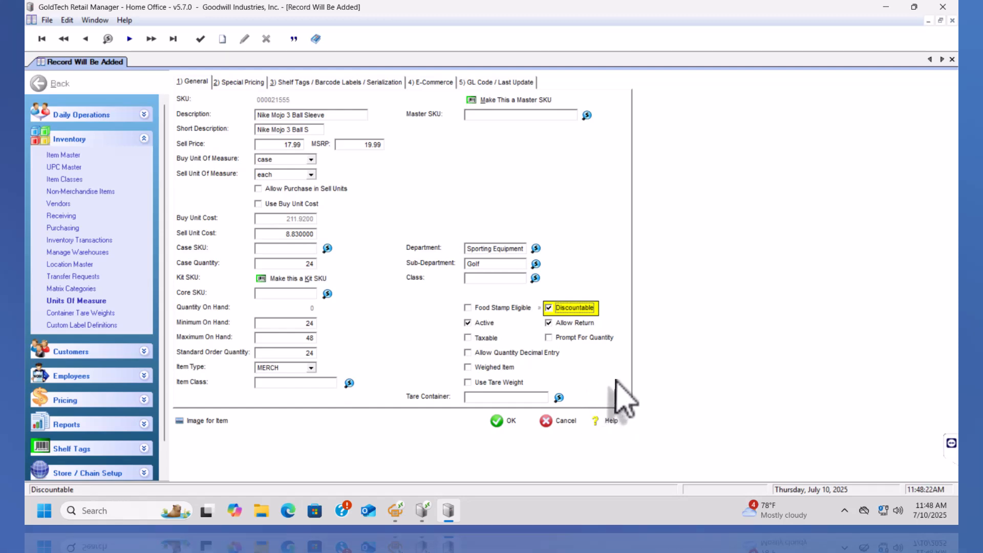
pyautogui.press('Tab')
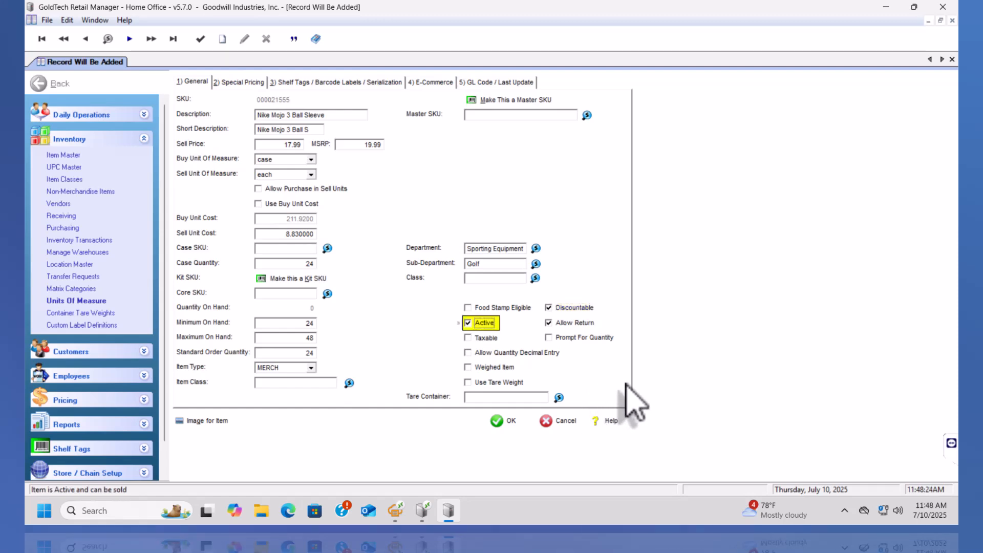
pyautogui.click(484, 339)
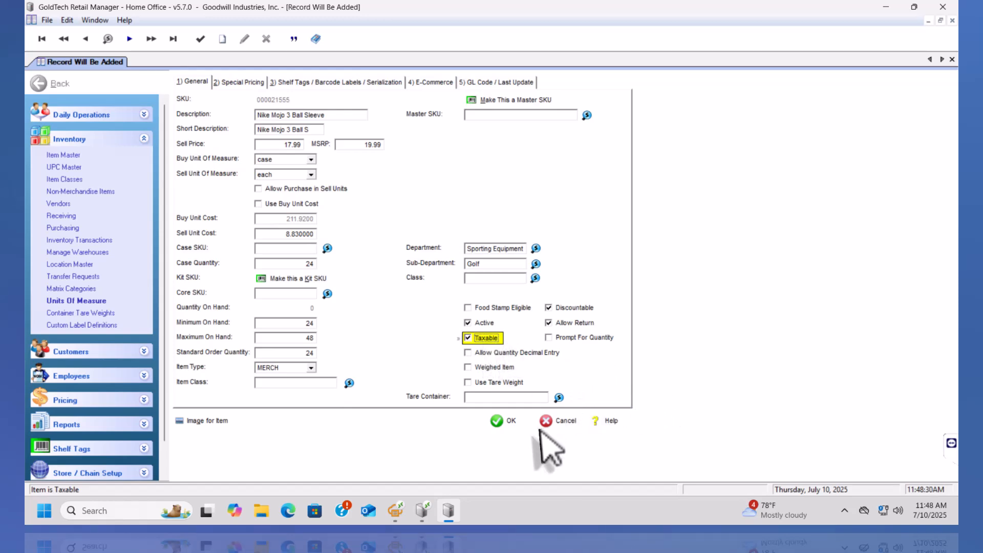
# - Review the special pricing options and the shelf tag fields, switching Print Shelf Tag on and back off
pyautogui.click(240, 82)
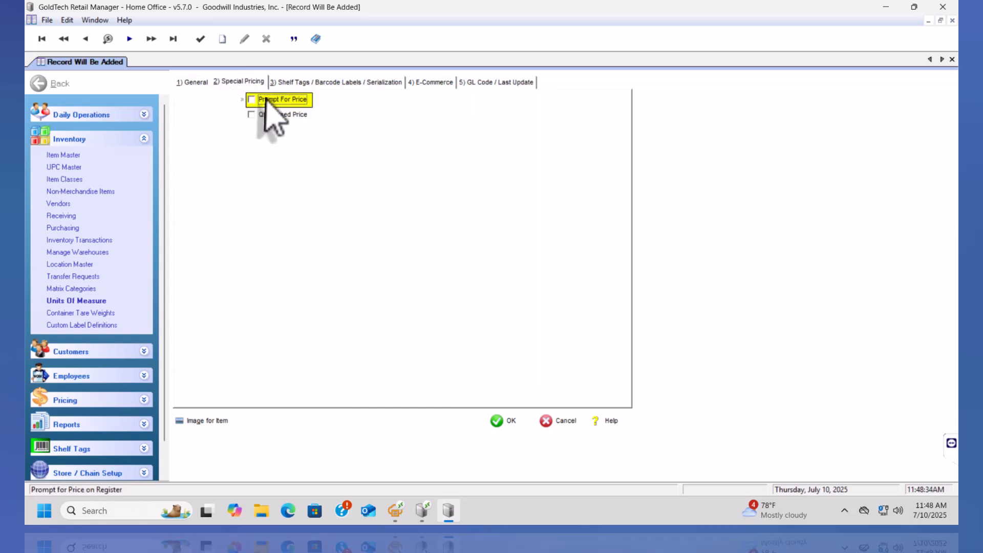
pyautogui.click(307, 83)
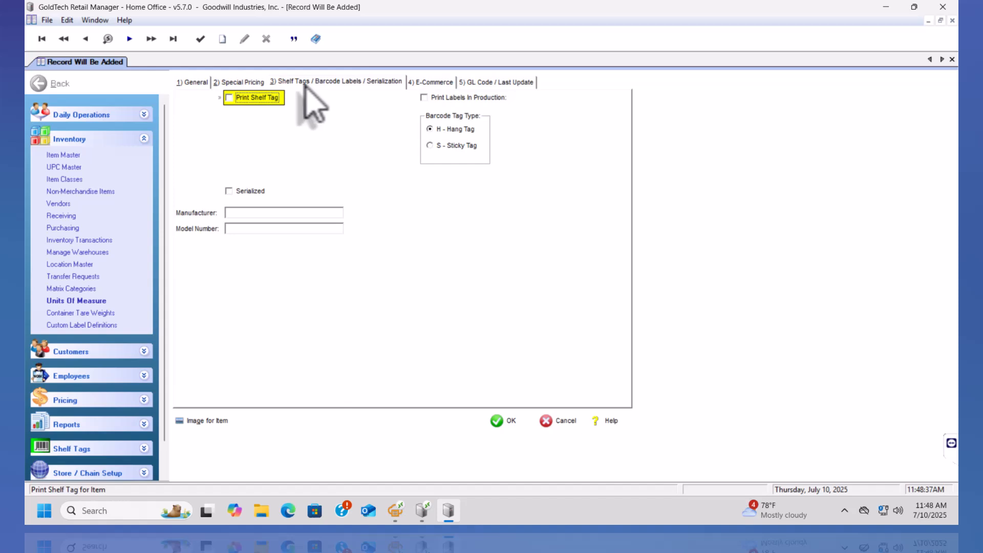
pyautogui.click(238, 98)
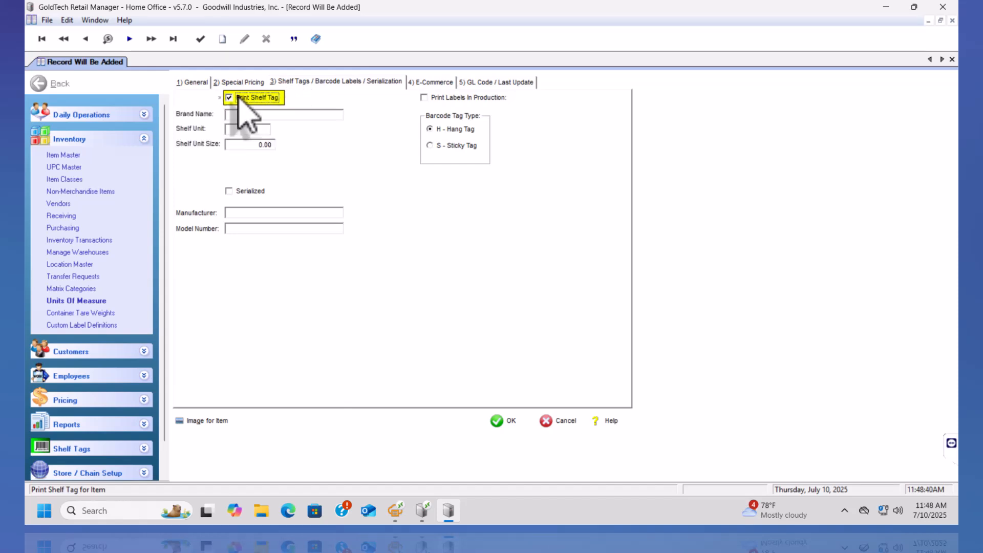
pyautogui.click(237, 98)
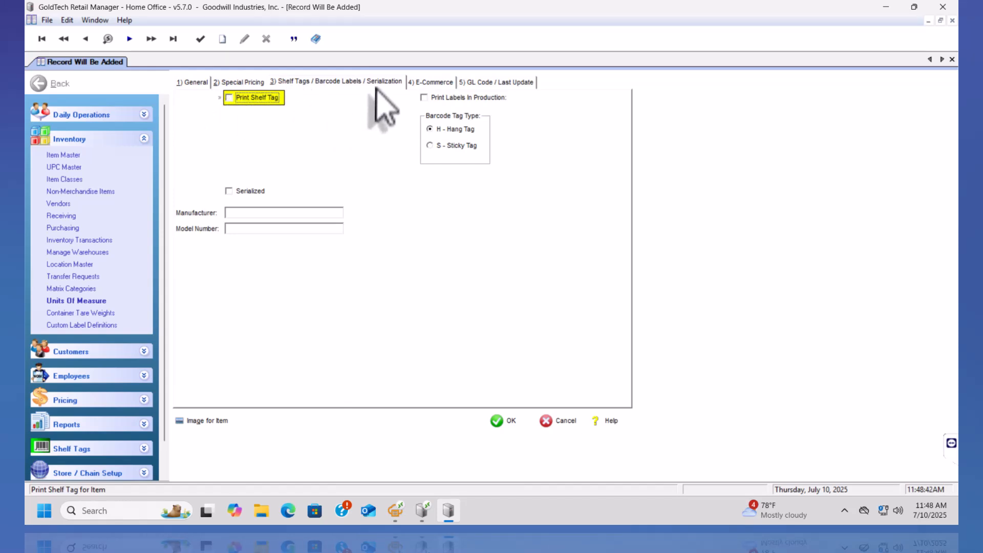
# - Review the item's e-commerce settings and the list of available shipping packages
pyautogui.click(434, 81)
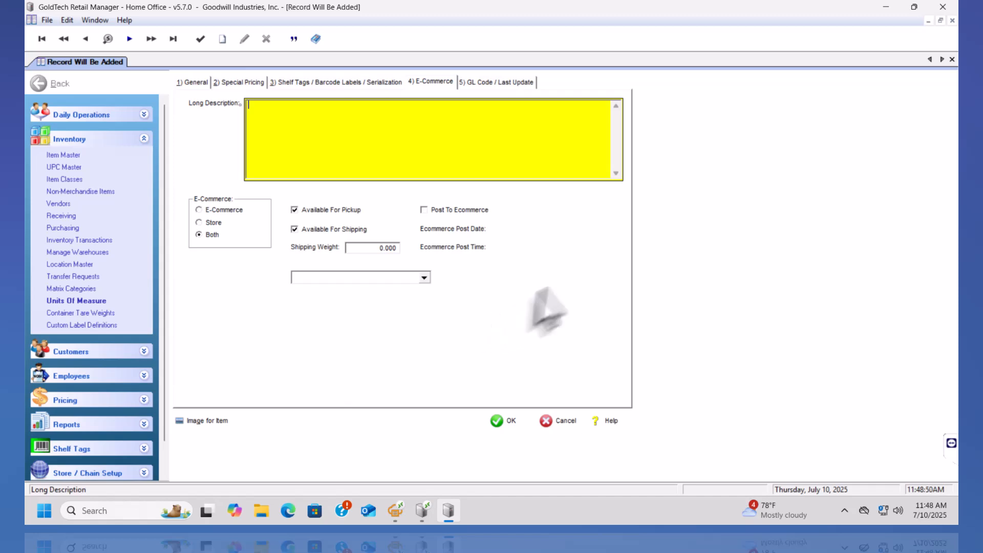
pyautogui.click(424, 278)
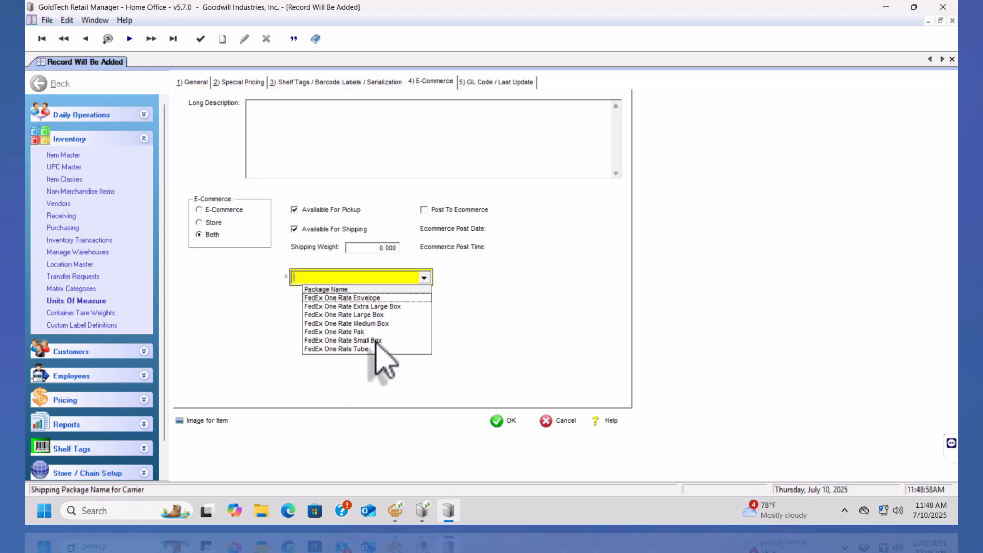
pyautogui.click(356, 333)
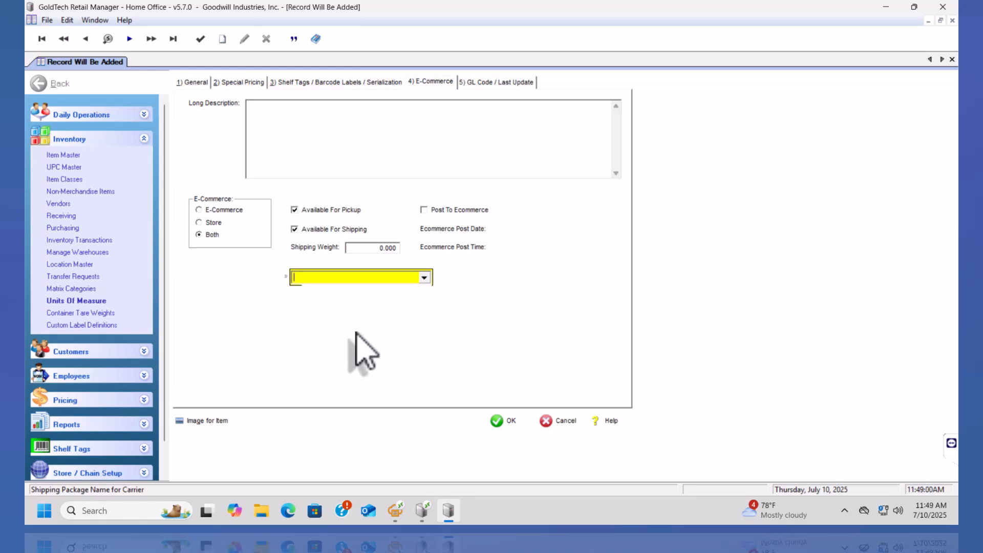
# - Leave the GL Code blank and save the new item record
pyautogui.click(495, 83)
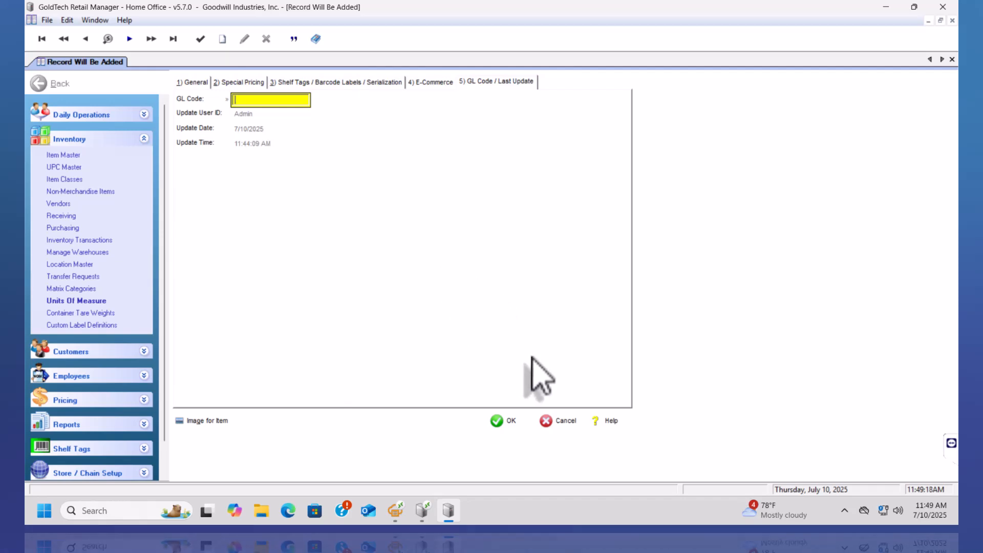
pyautogui.click(512, 421)
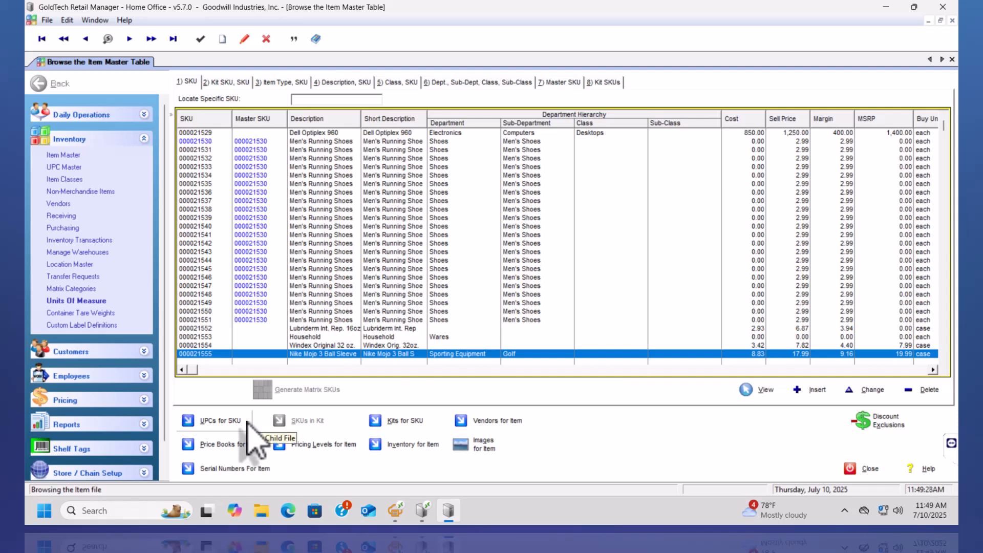
pyautogui.click(219, 421)
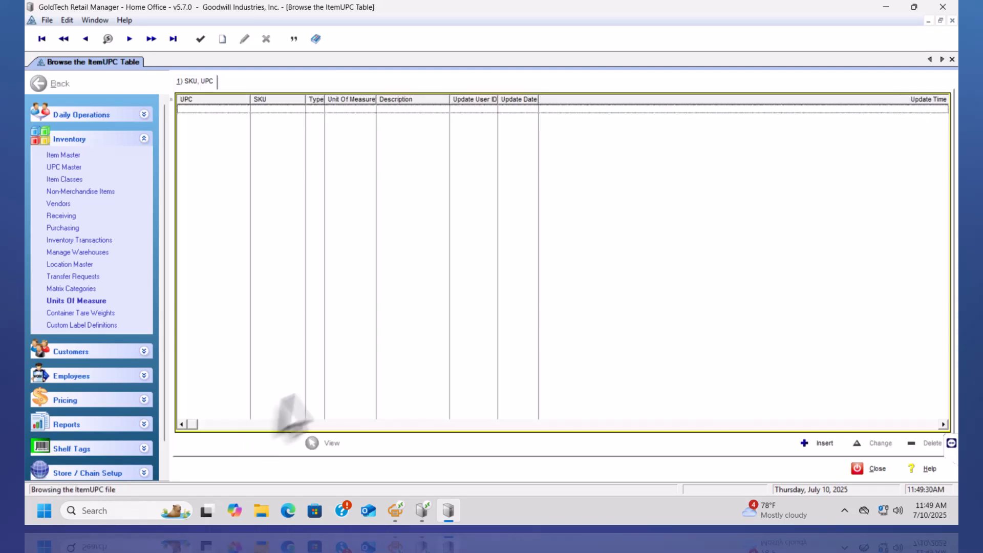
pyautogui.click(826, 445)
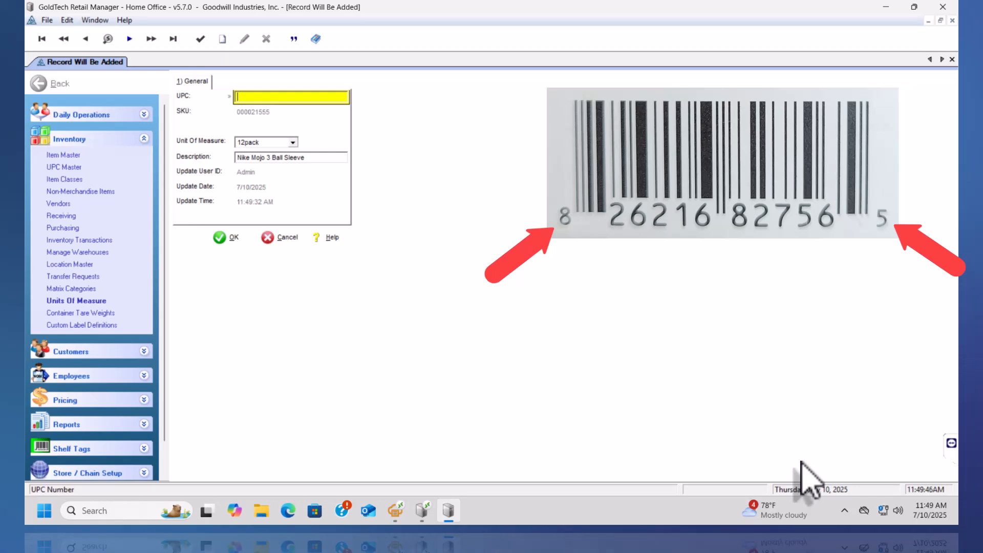
pyautogui.write('826216827565')
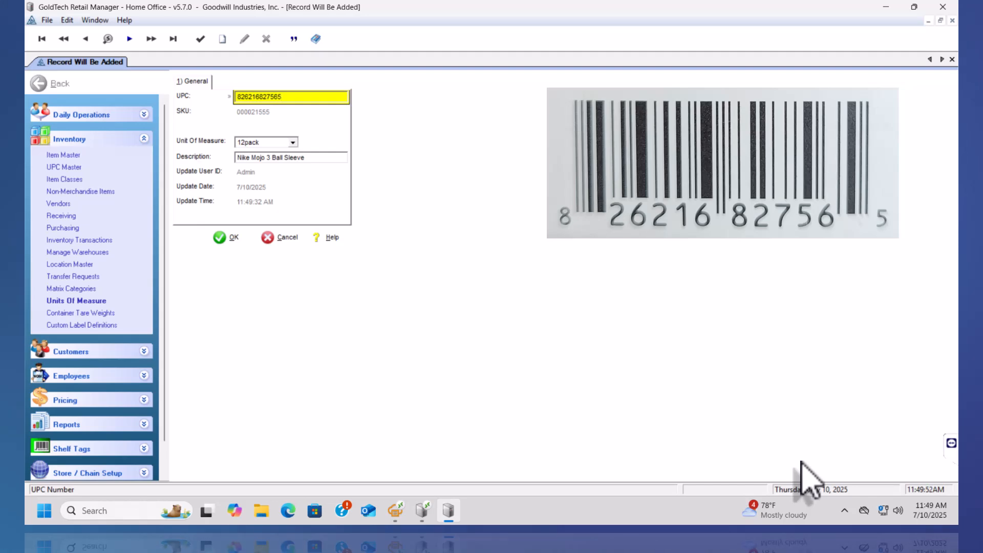
pyautogui.press('Return')
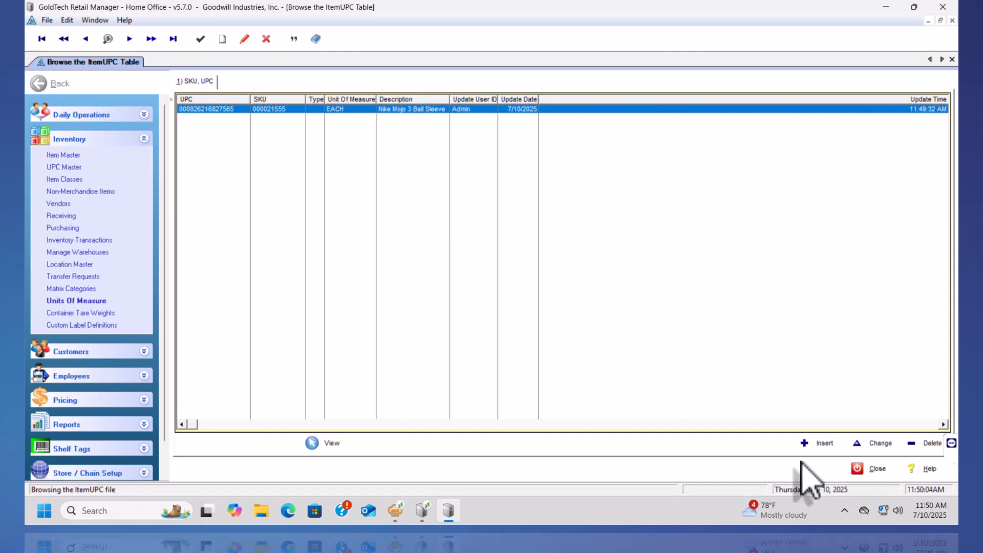
pyautogui.press('Escape')
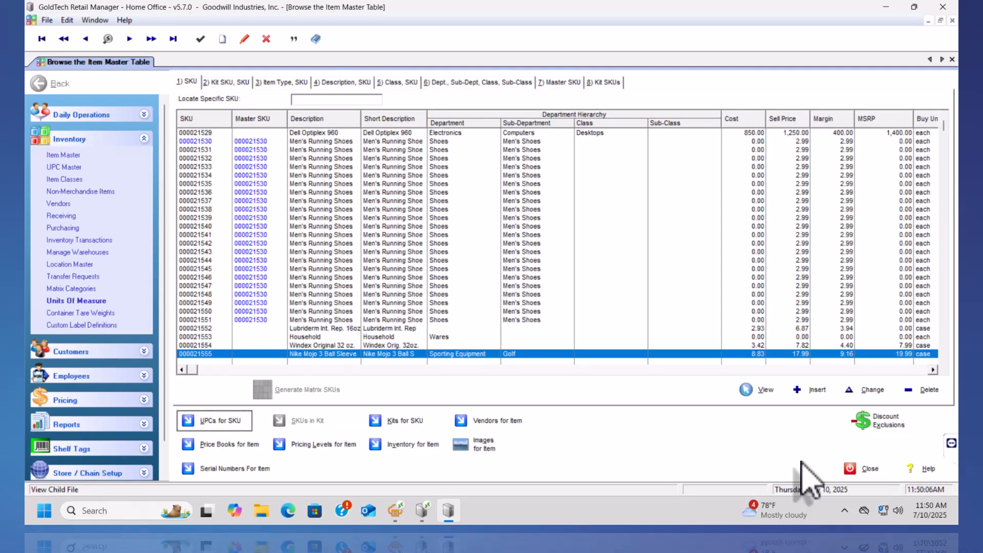